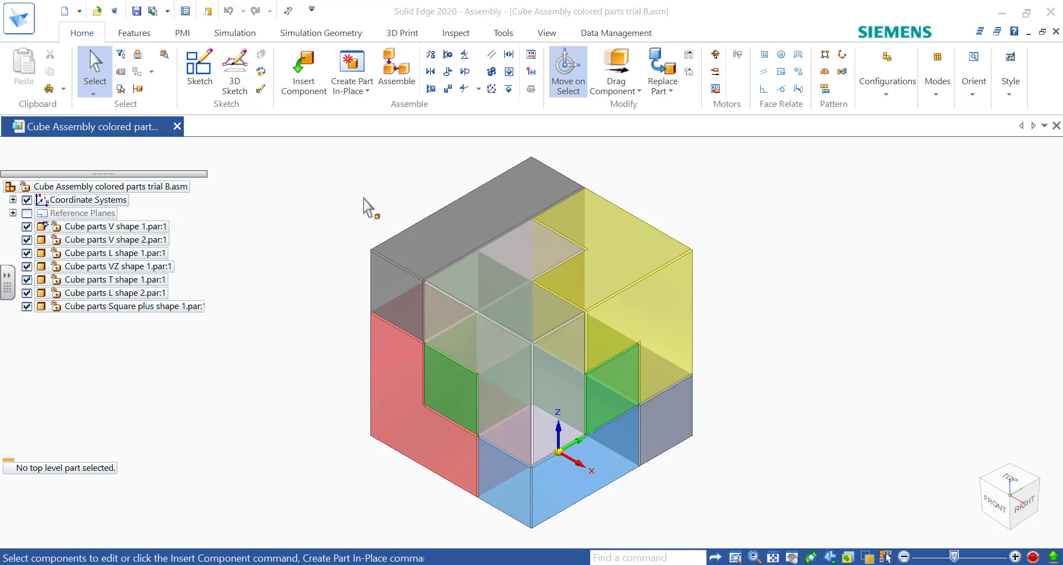
Switch the cube assembly into the Explode-Render-Animate (ERA) environment from the Tools commands
click(509, 35)
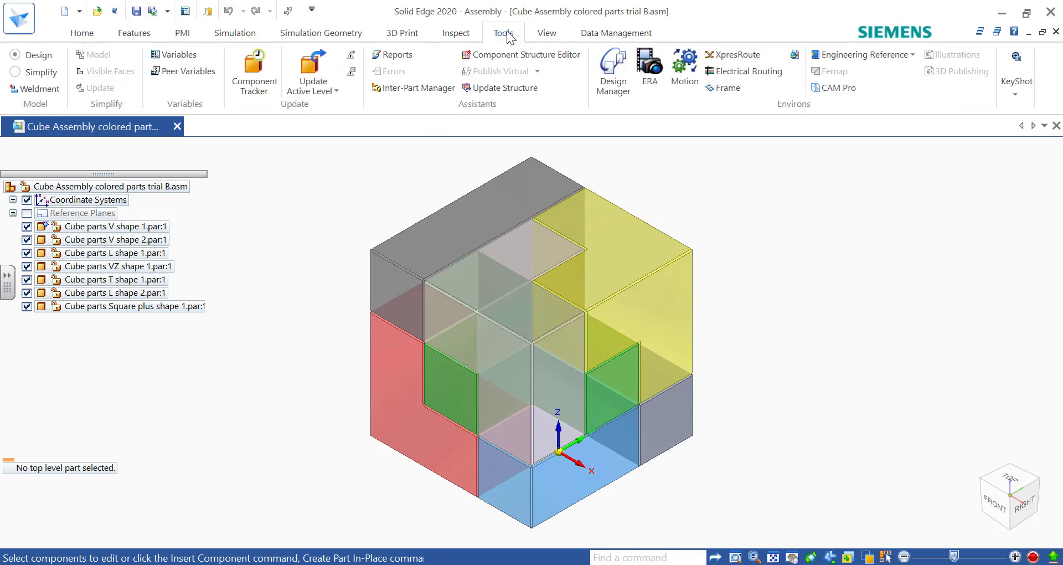
click(653, 67)
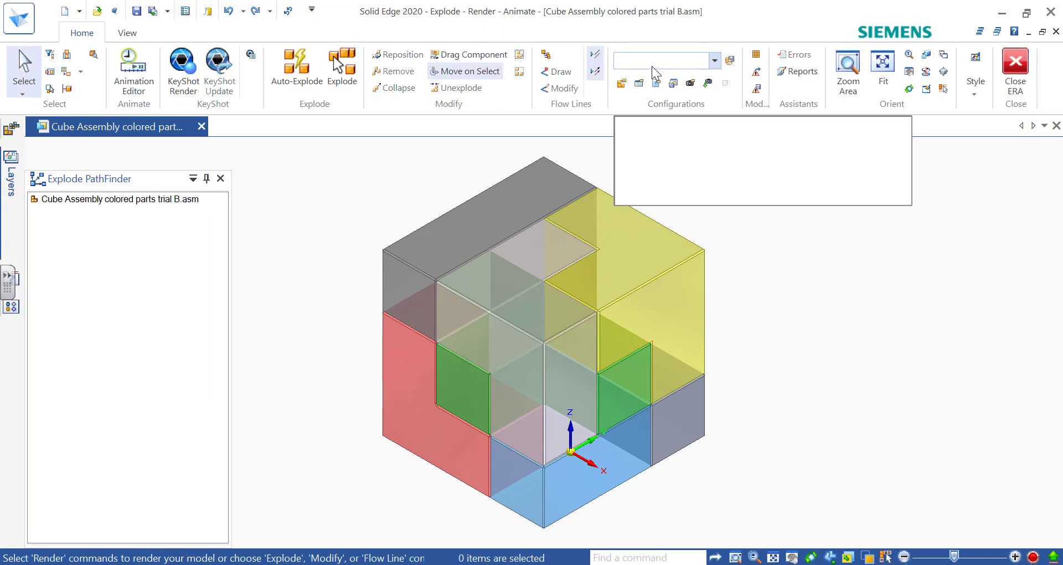
Auto-explode the top-level assembly at 10.00 mm spacing, finish, and close the command
click(298, 79)
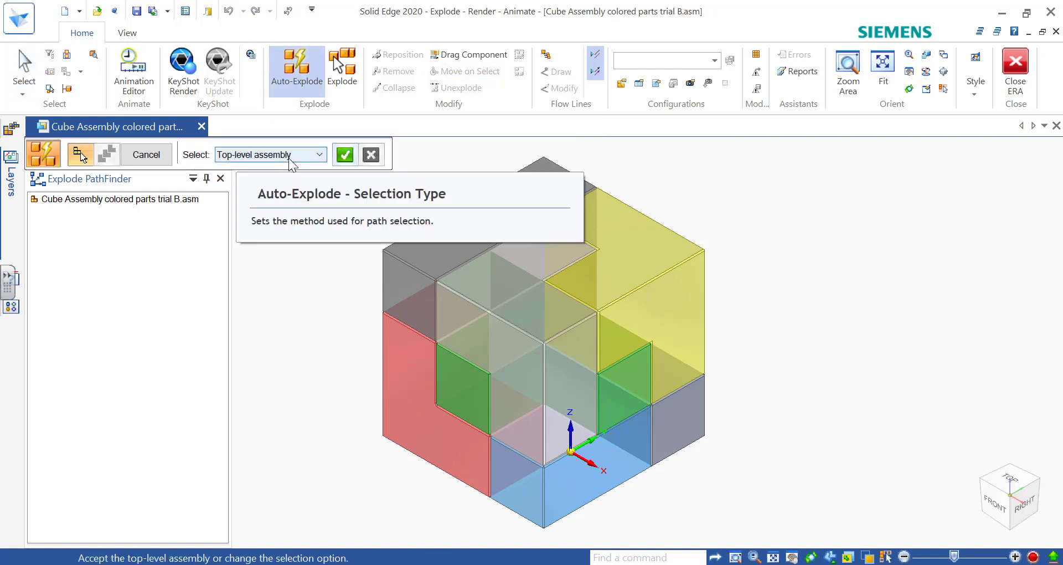
click(345, 154)
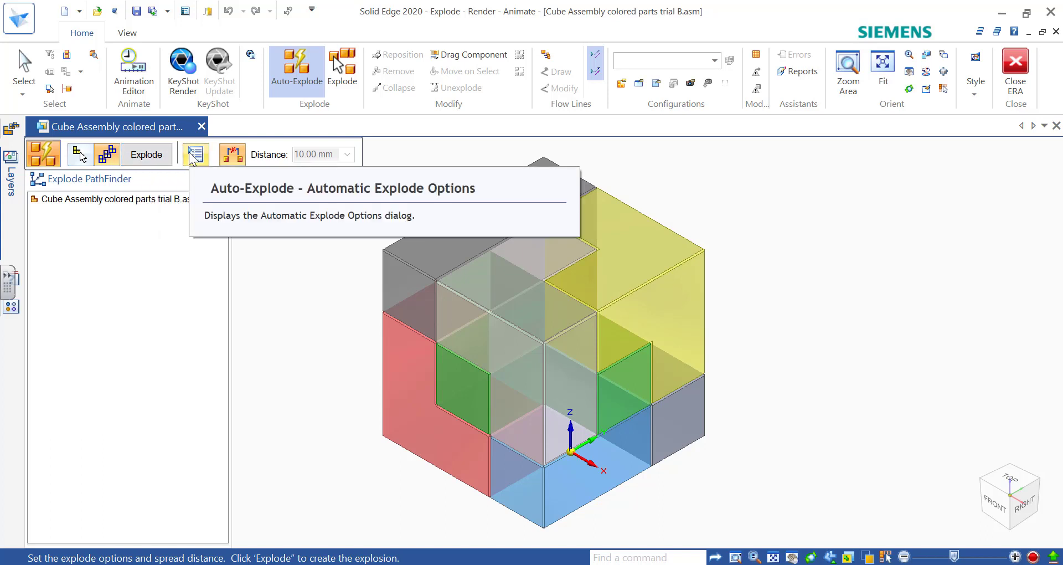
click(150, 158)
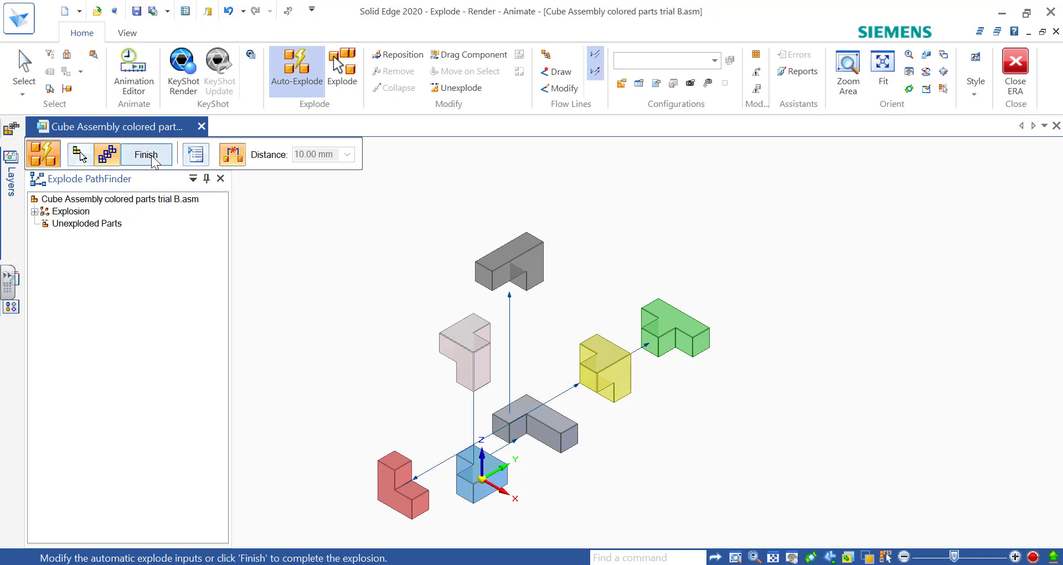
click(151, 157)
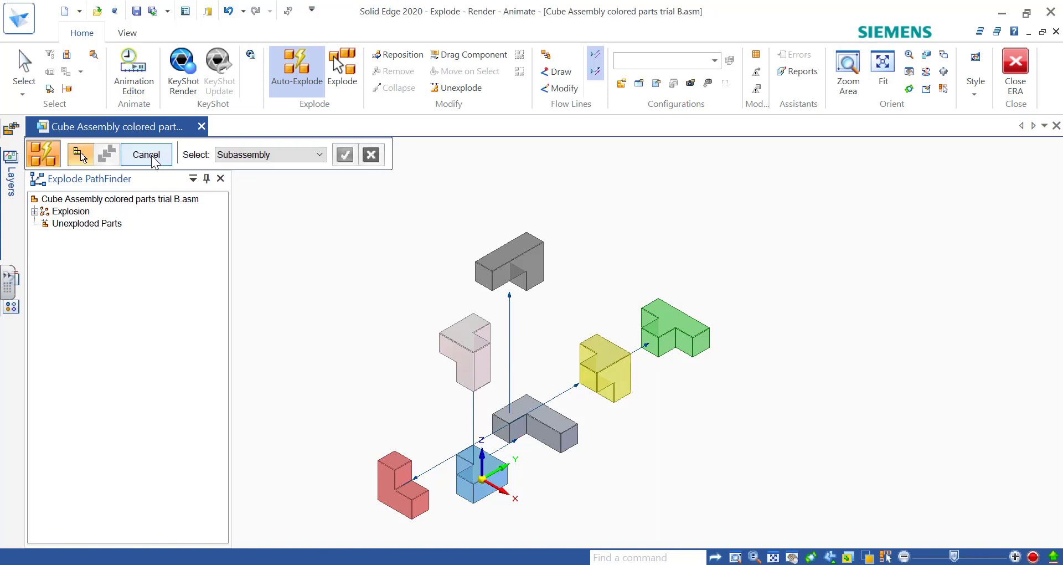
click(147, 155)
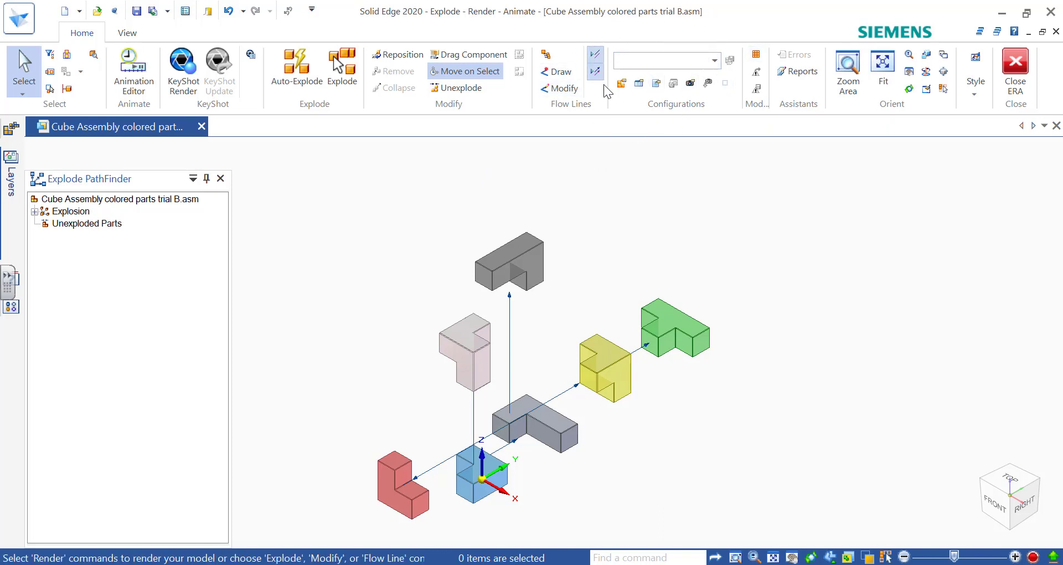
Save the explosion as a new configuration 'Exploded-demo' and apply it as active
click(715, 58)
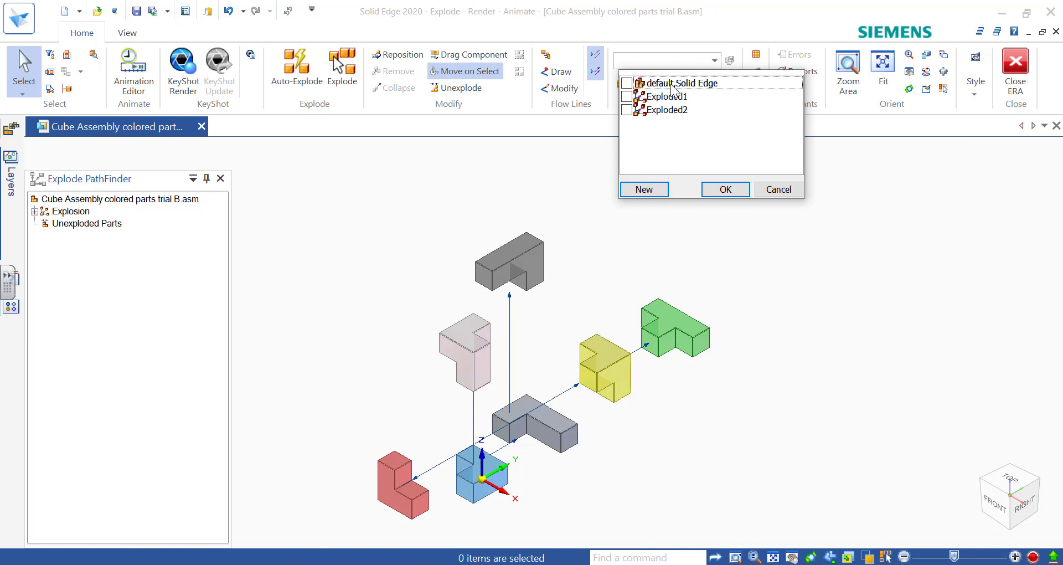
click(644, 189)
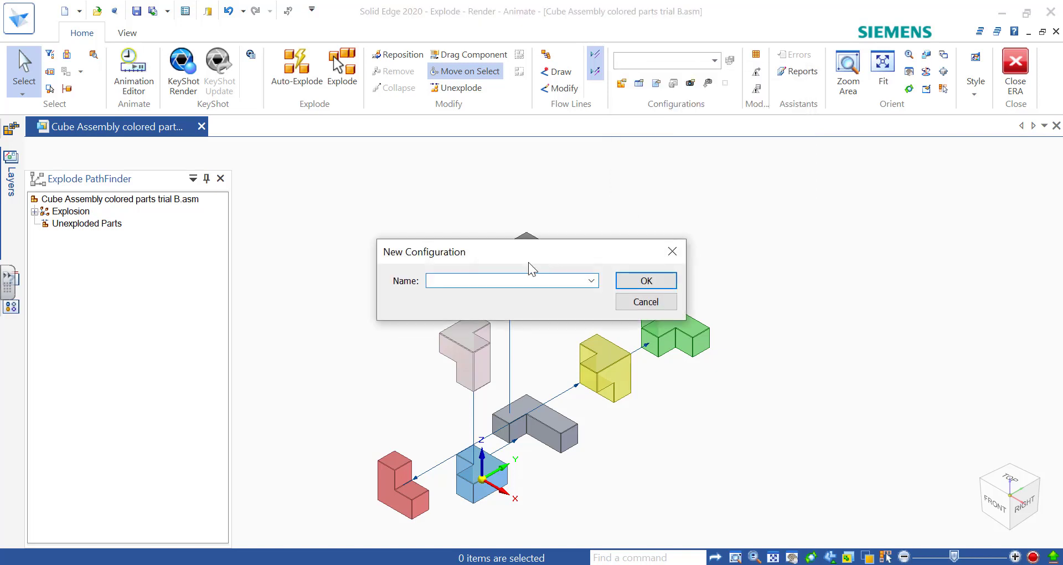
text(Exl)
text(lod)
text(ed-demo)
key(Return)
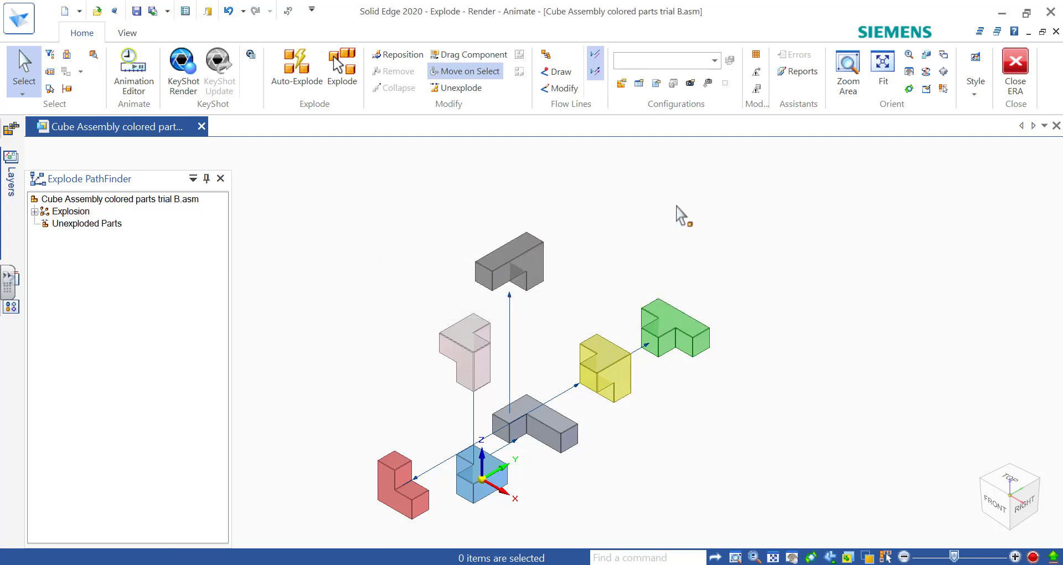
click(710, 84)
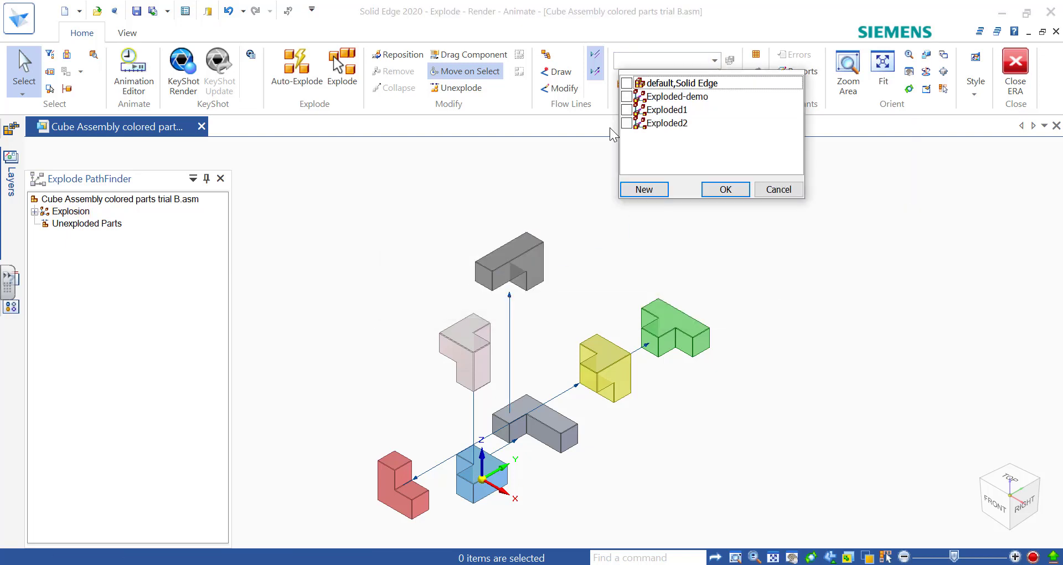
click(667, 100)
click(725, 189)
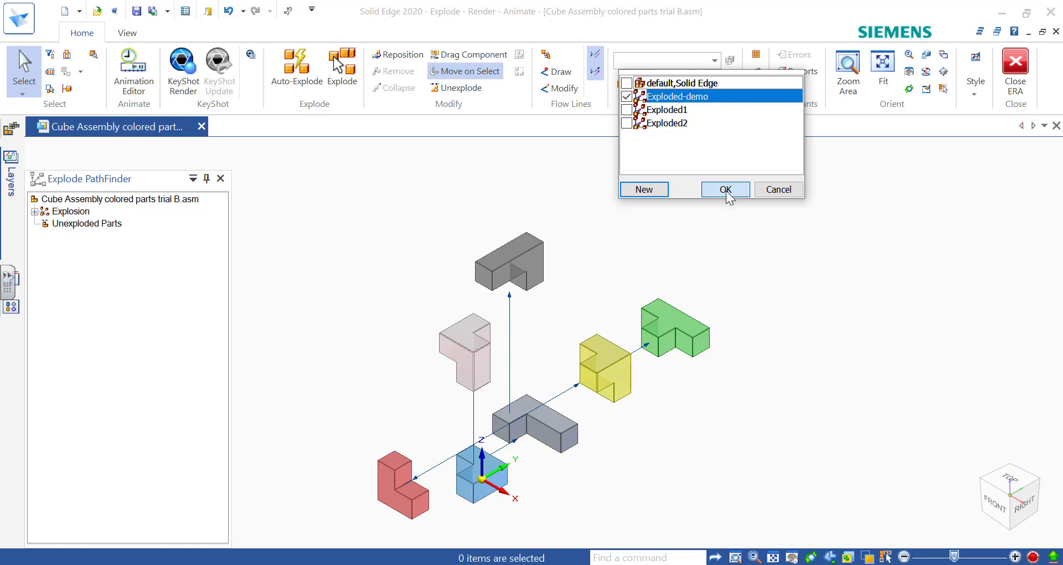
In the Animation Editor, create 'Animation-demo' at 15 frames per second, 10 seconds long
click(133, 69)
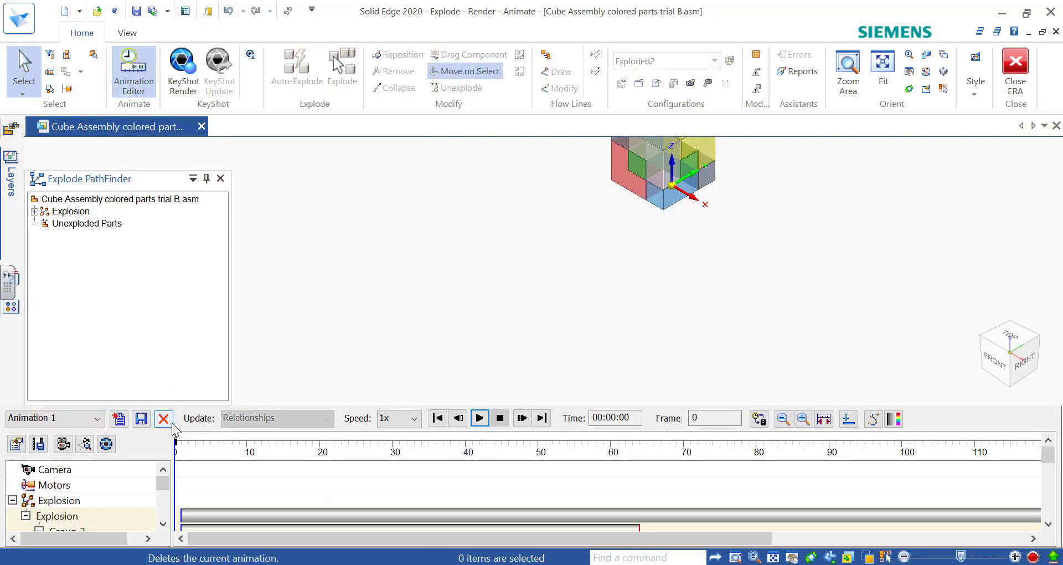
click(97, 418)
click(97, 418)
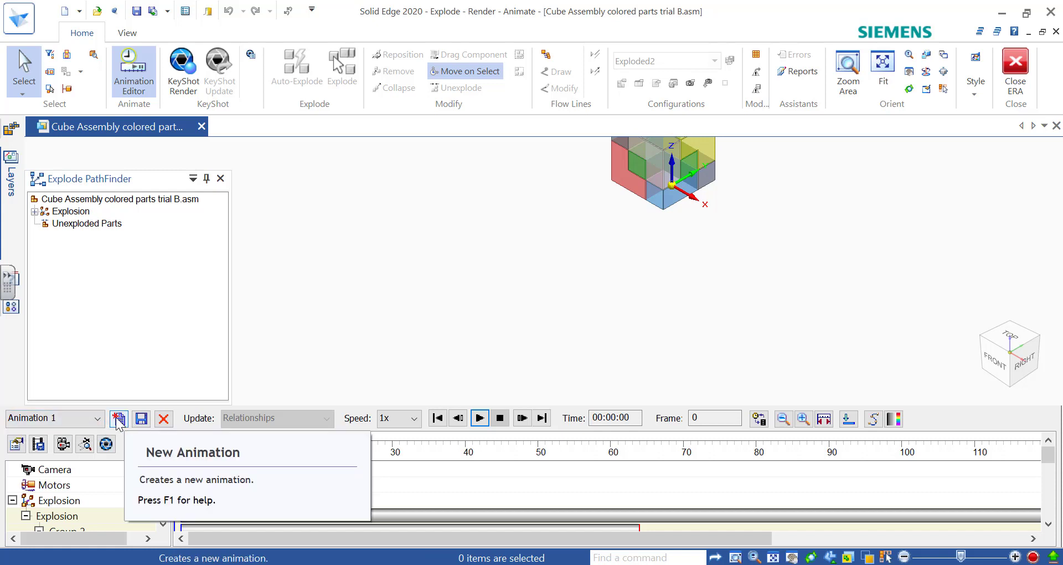
click(118, 420)
text(A)
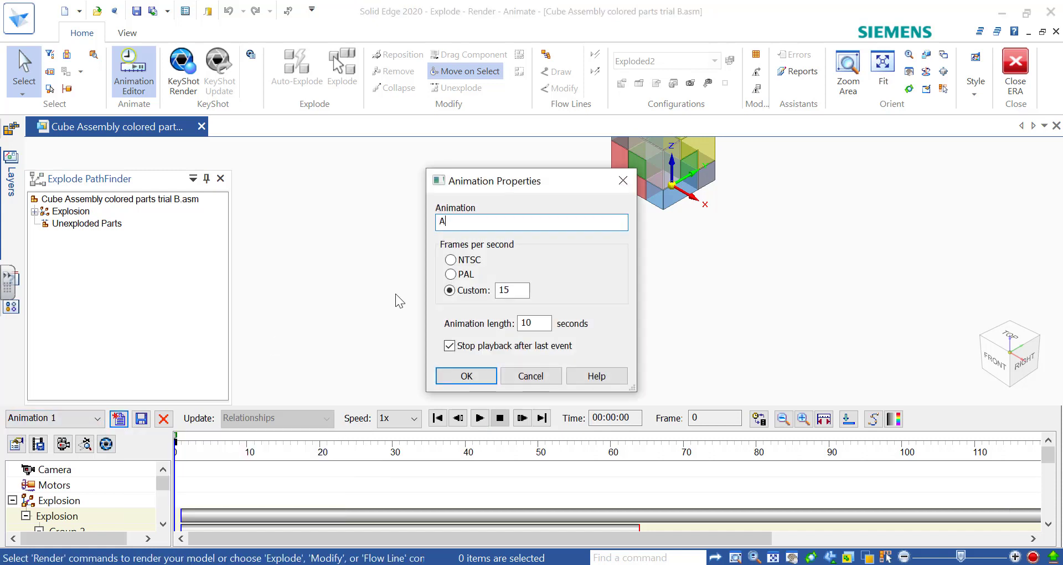
text(nimation-demo)
click(466, 376)
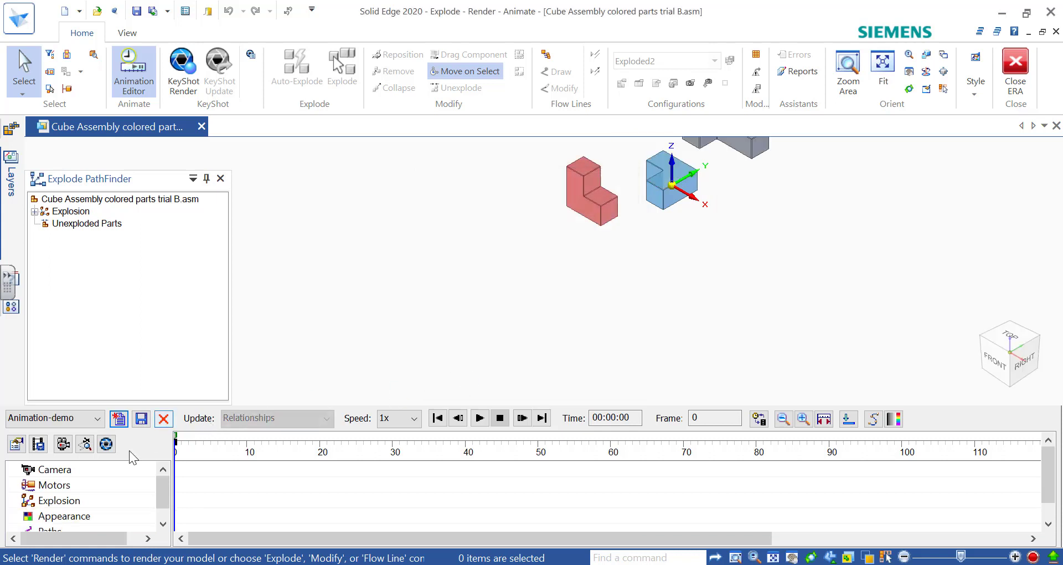
Reset the view to isometric and bring up the Explosion track's context menu
click(994, 372)
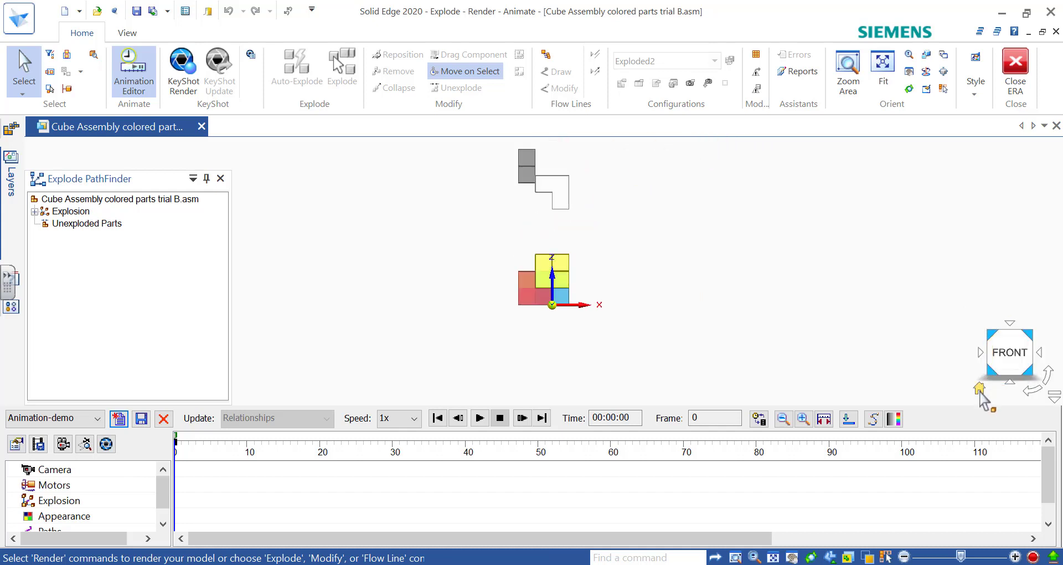
click(985, 400)
scroll(660, 268, up, 3)
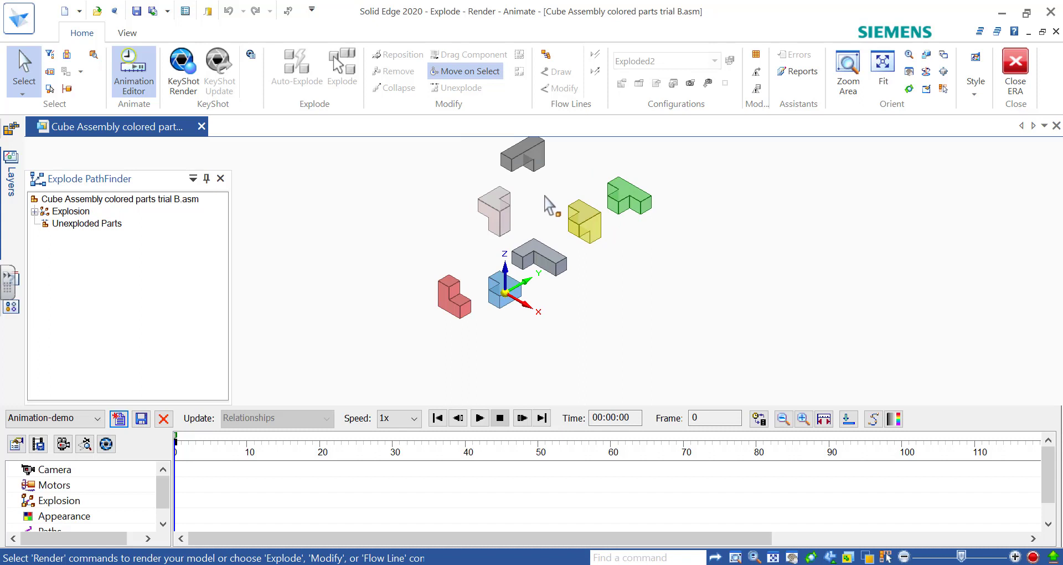
scroll(550, 206, down, 2)
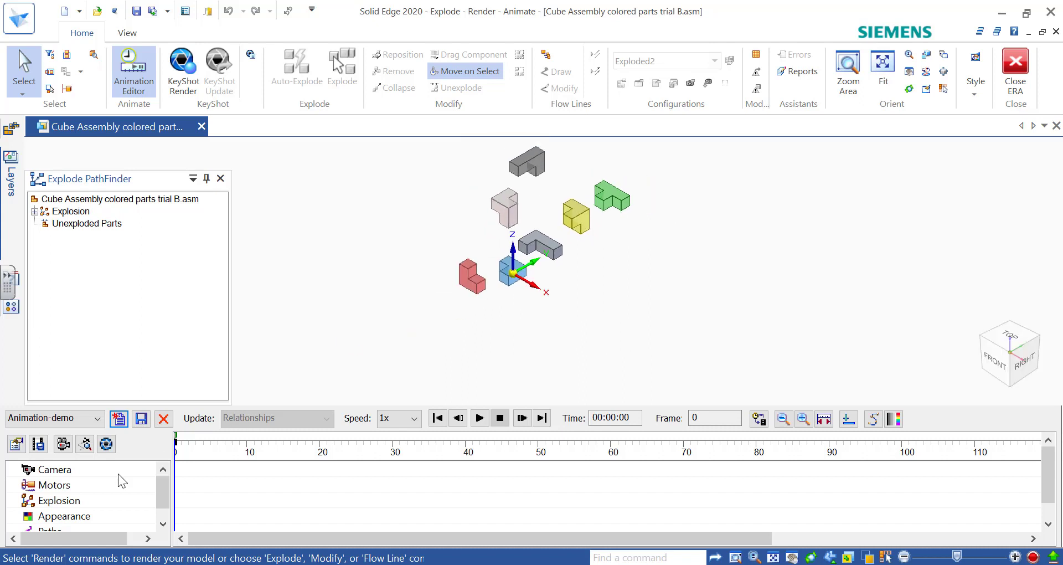
click(64, 501)
right_click(65, 501)
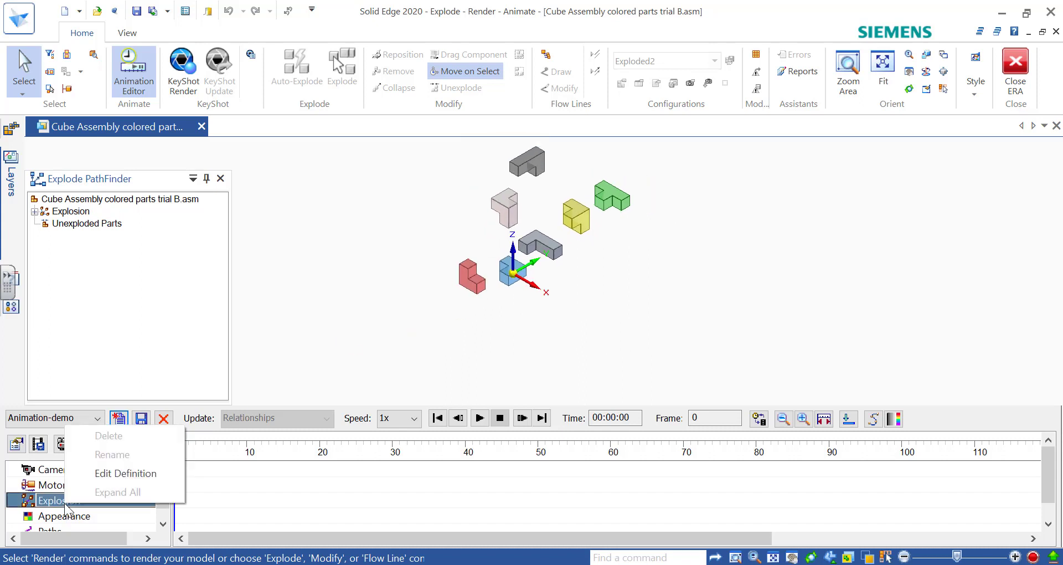
Define the Explosion track with Exploded-demo configuration, Collapsed initial state, and Outermost first order
click(113, 474)
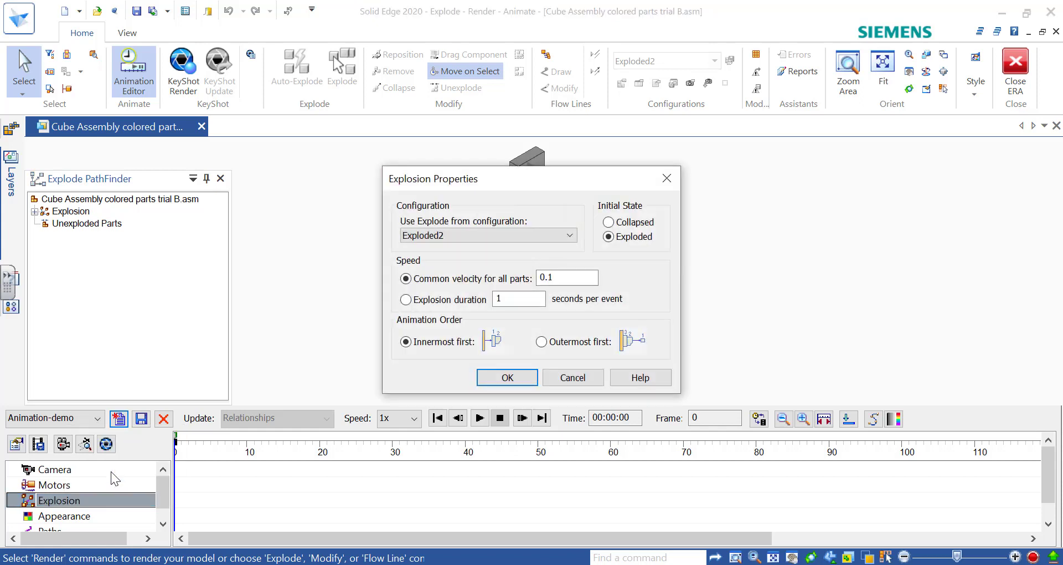
click(478, 235)
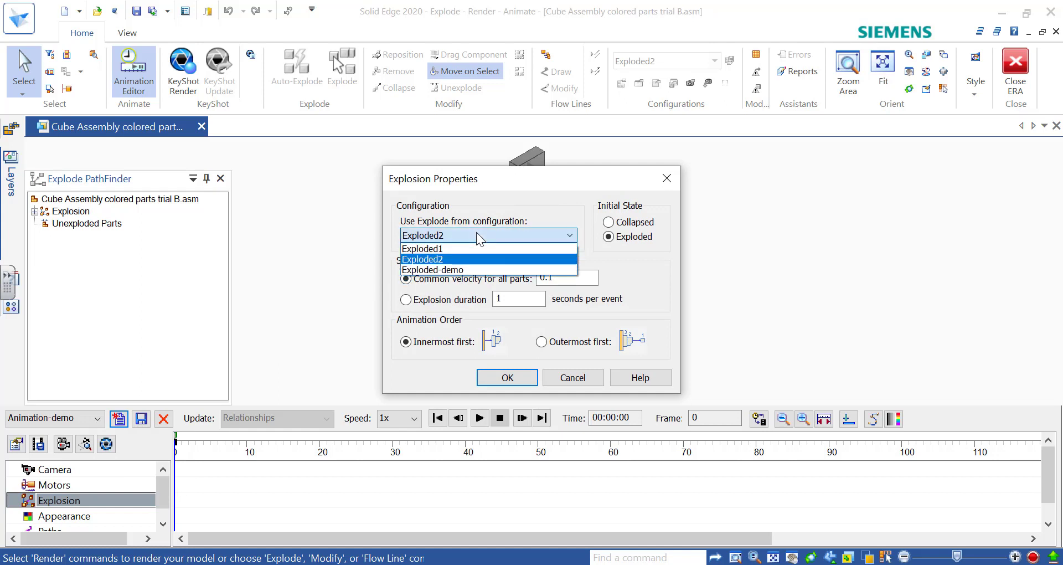
click(464, 269)
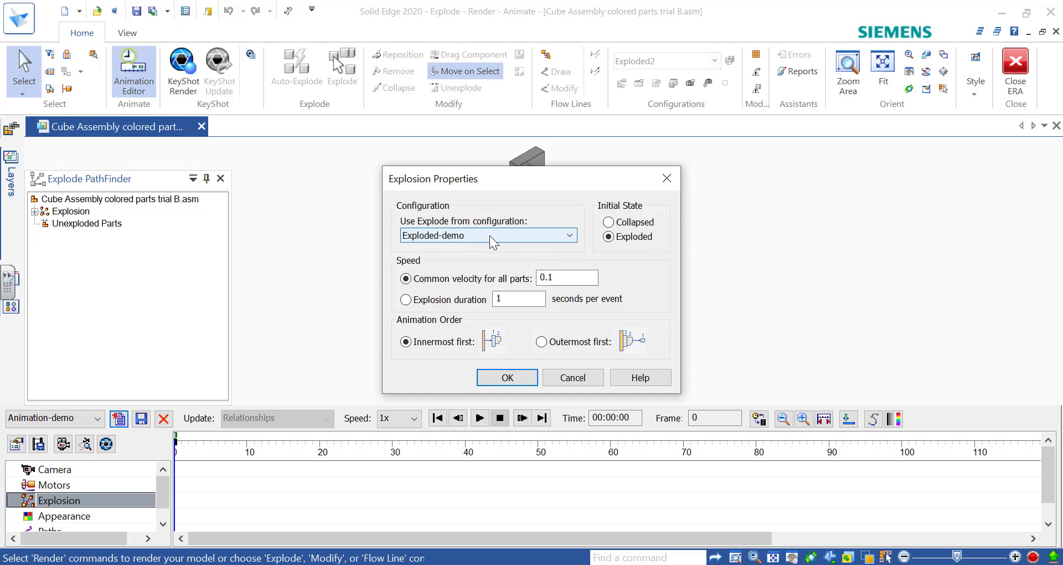
click(566, 239)
click(566, 239)
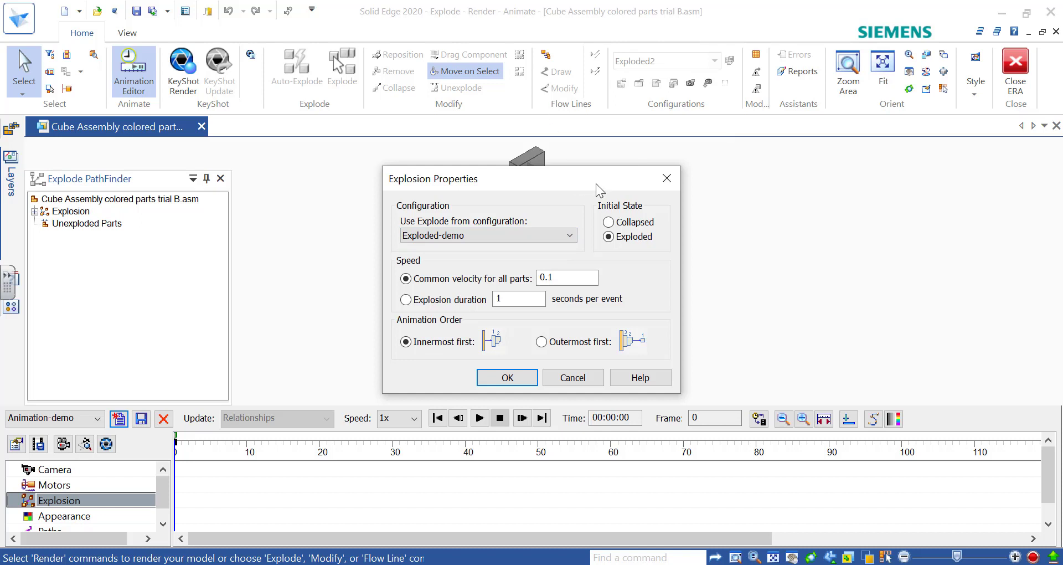
click(610, 222)
click(609, 236)
click(609, 223)
click(541, 343)
click(507, 380)
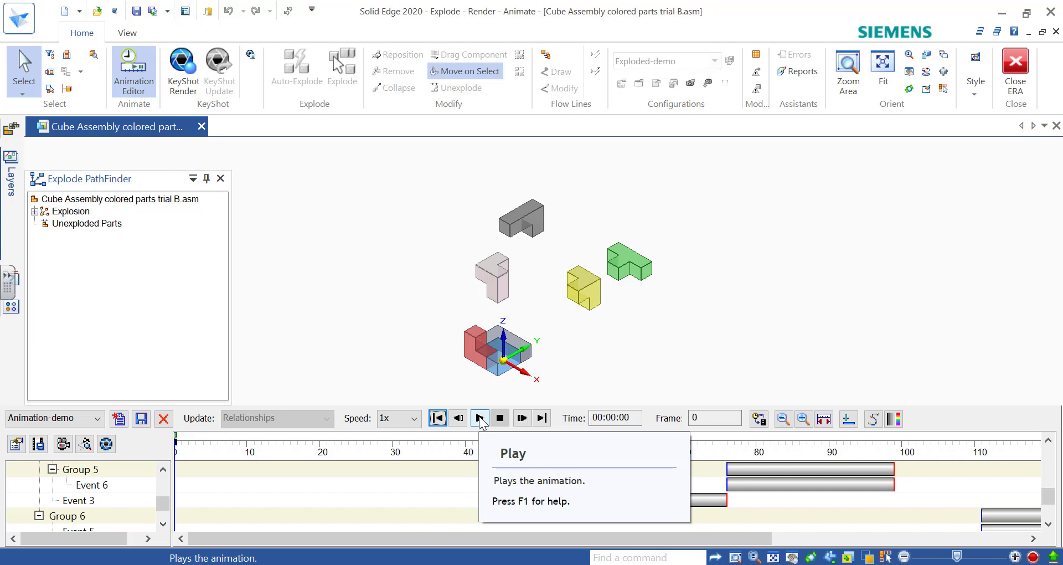
Play the explosion animation to frame 128 and review the staggered explosion groups
click(480, 418)
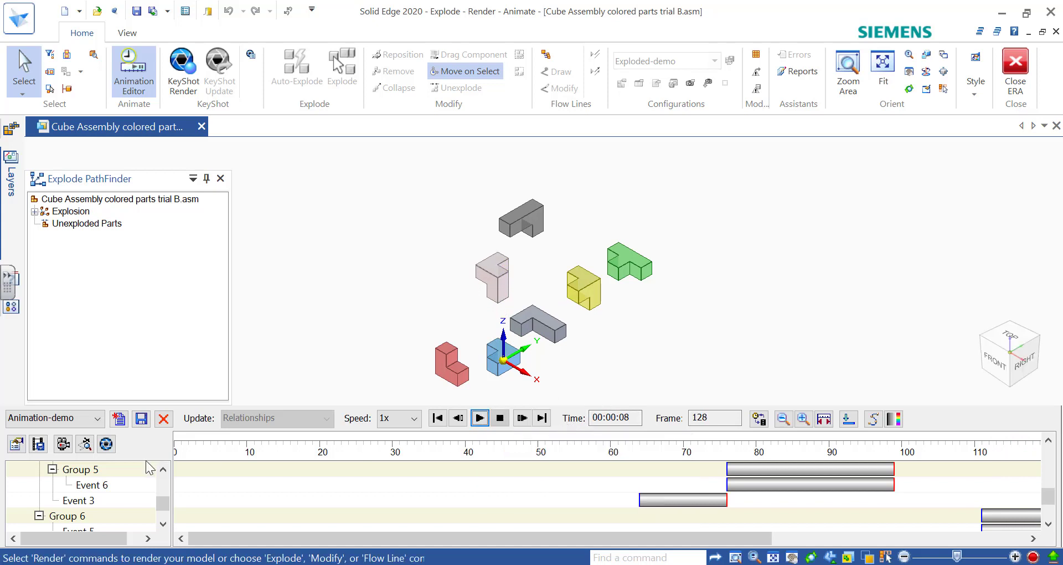
scroll(161, 507, down, 1)
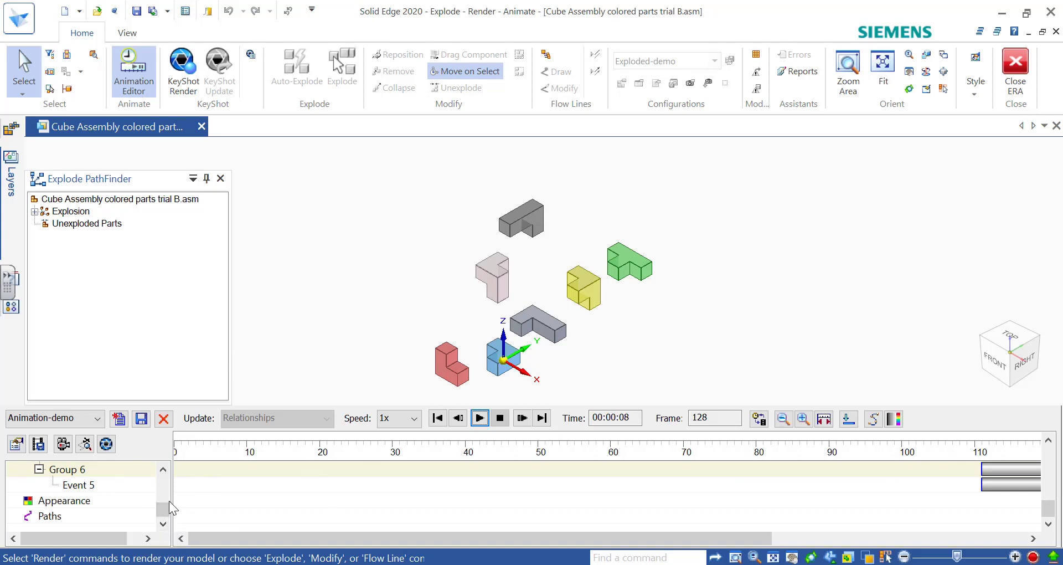
mouse_move(164, 504)
mouse_down()
mouse_move(165, 477)
mouse_move(171, 508)
mouse_up()
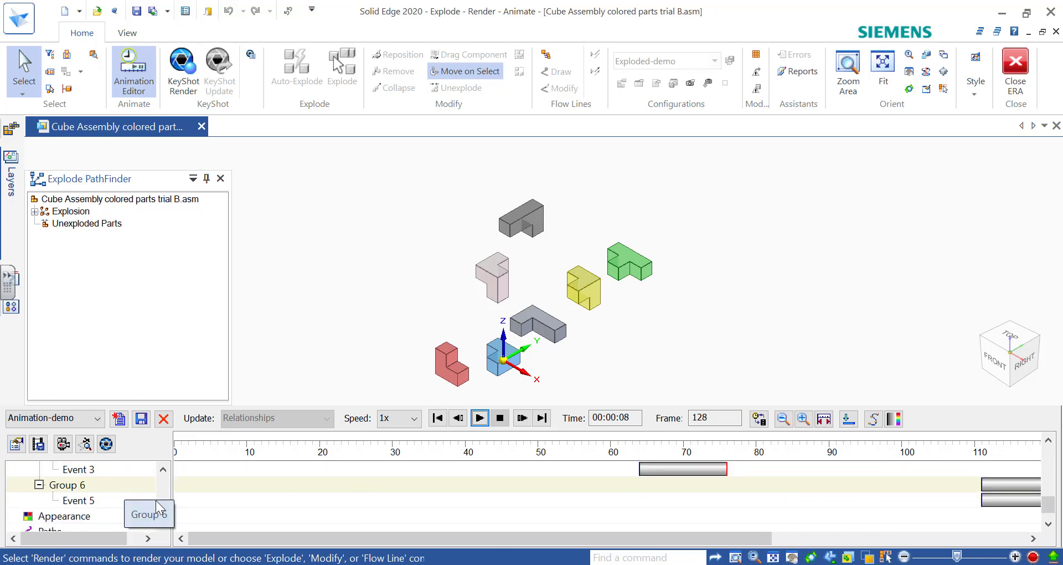
scroll(166, 523, up, 4)
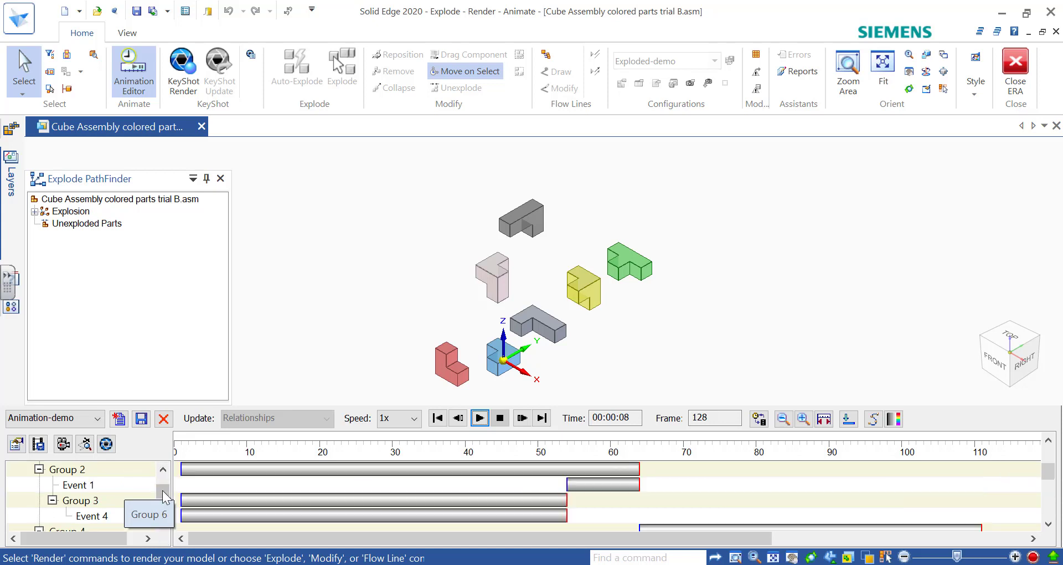
right_click(54, 505)
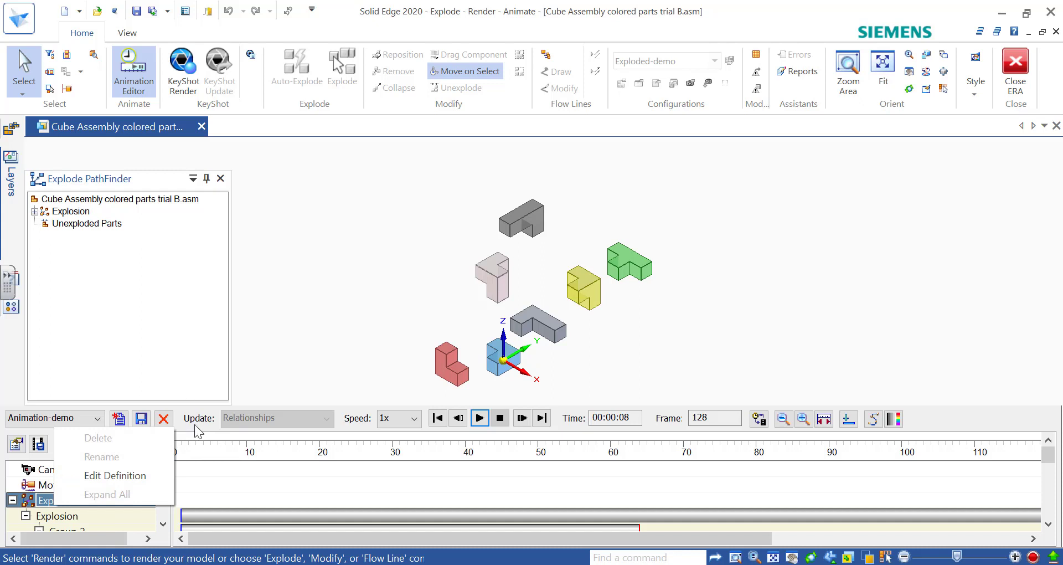
click(345, 366)
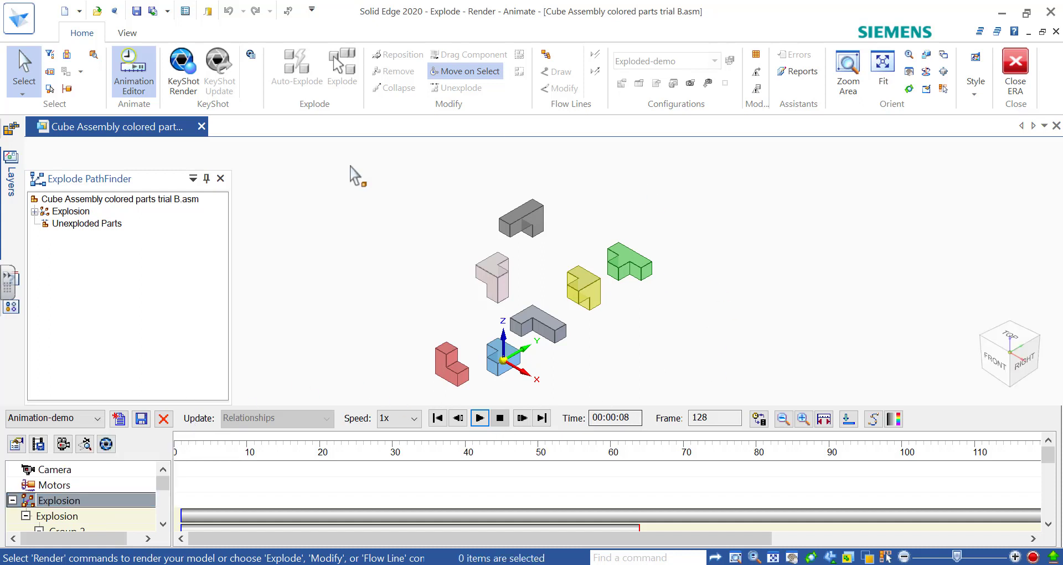
Start Save As Movie with WMV (*.wmv) format, then cancel without saving
click(38, 445)
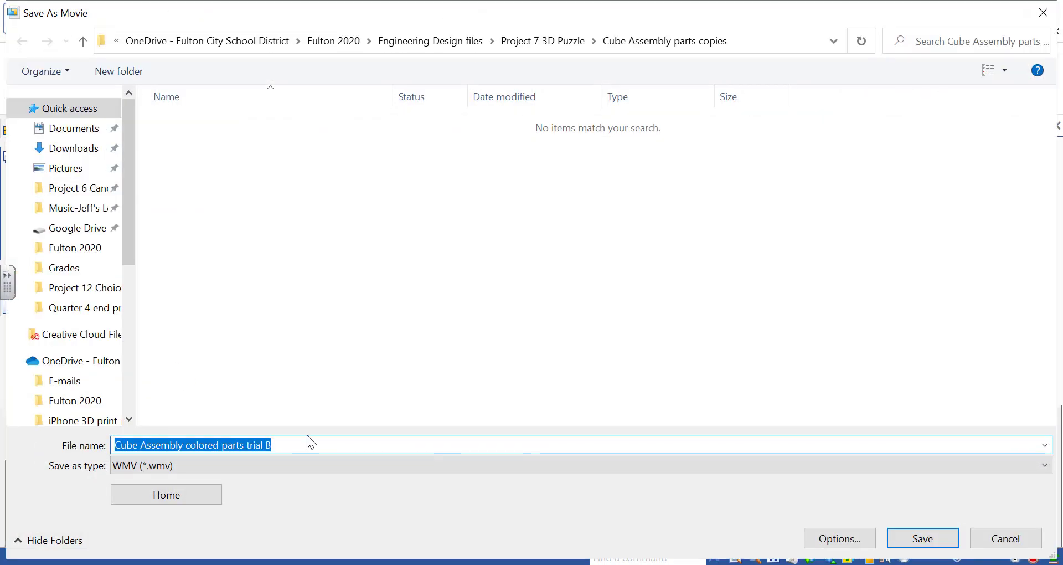
click(285, 467)
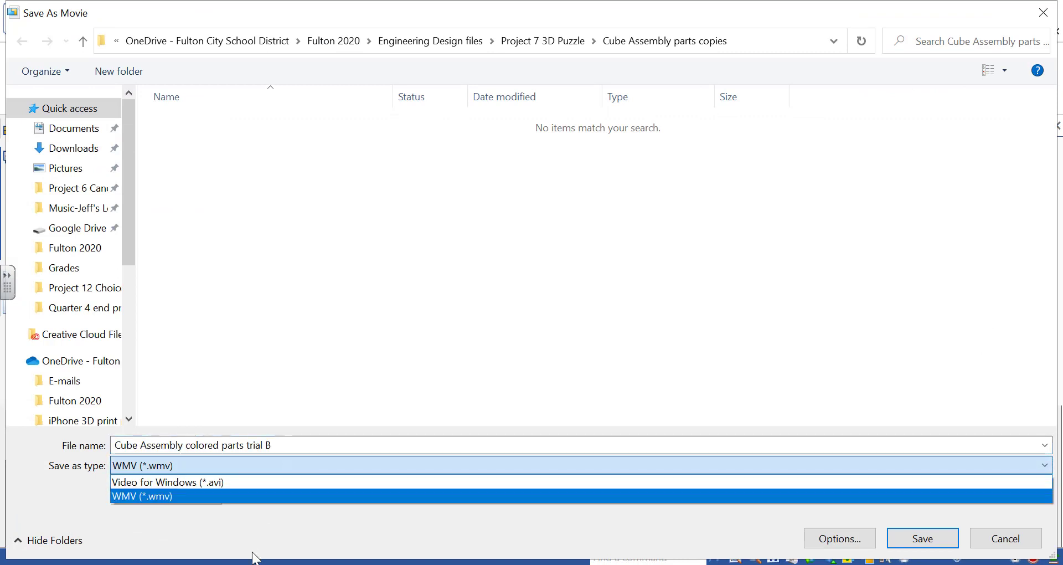
click(274, 543)
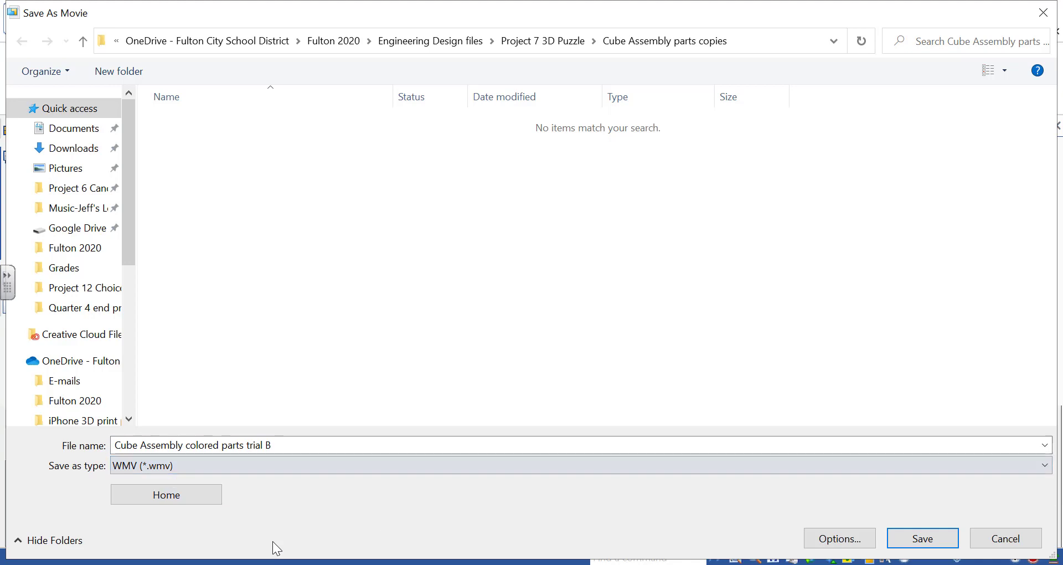
click(1006, 545)
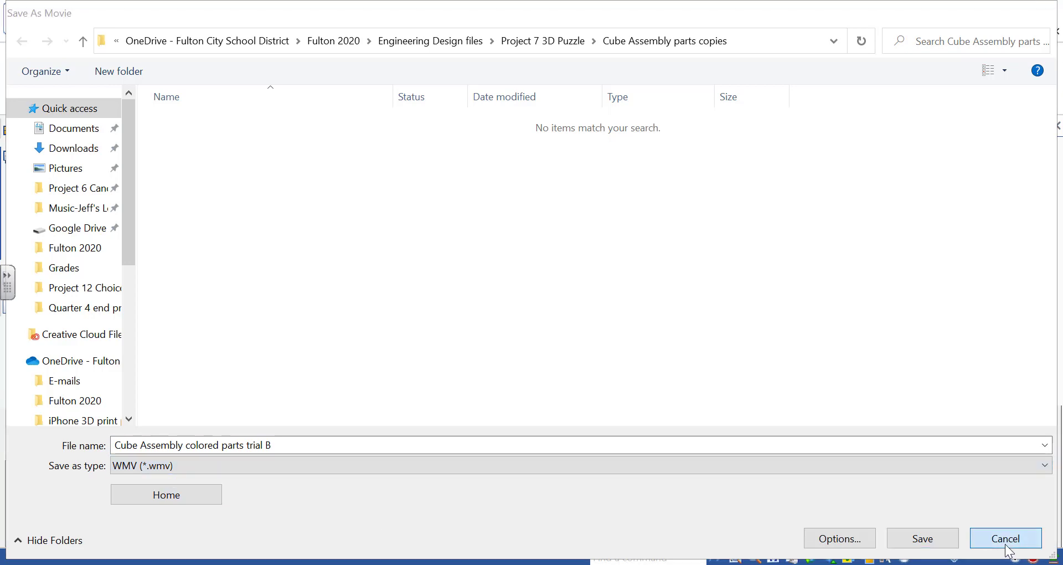